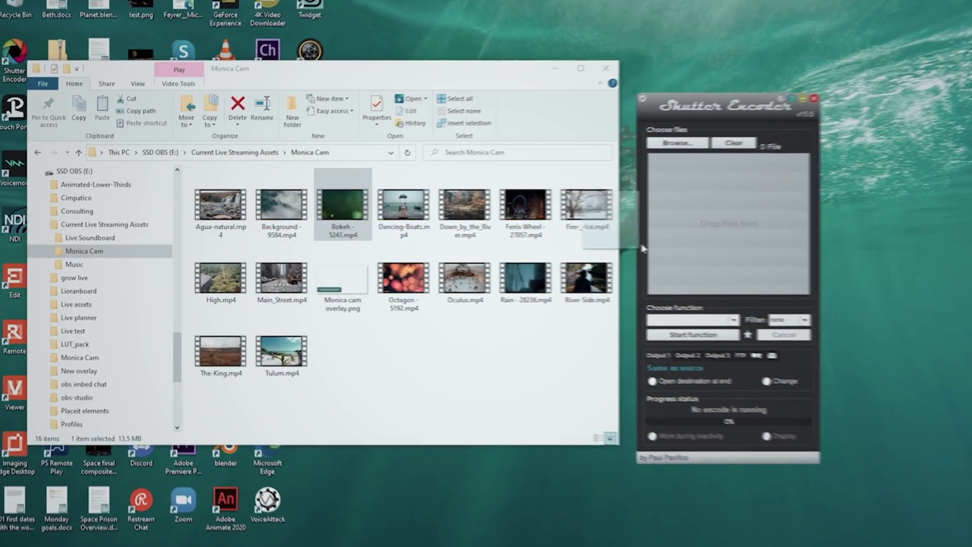
Add the Bokeh, Octagon and Rain clips to the Shutter Encoder file list
left_click_drag(642, 248, 741, 202)
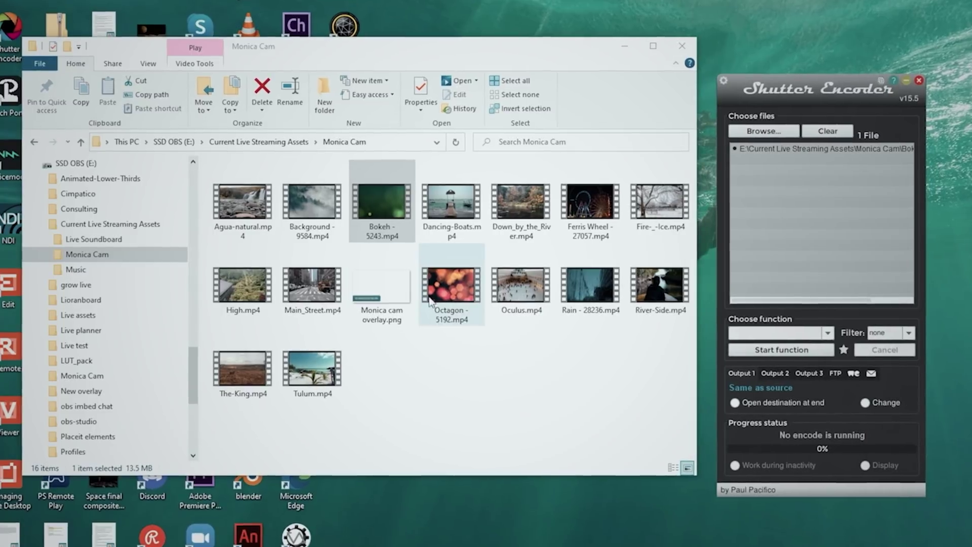
left_click_drag(457, 290, 817, 243)
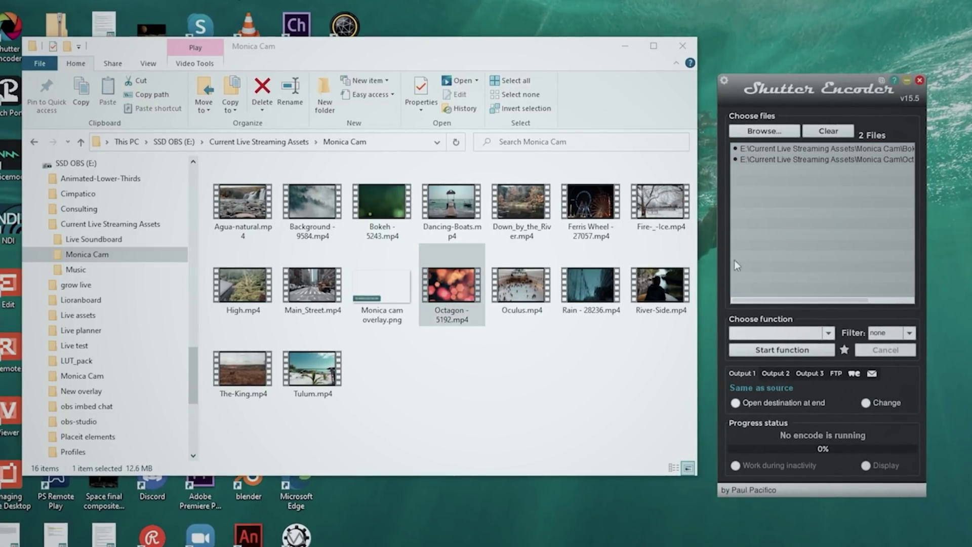
left_click(612, 290)
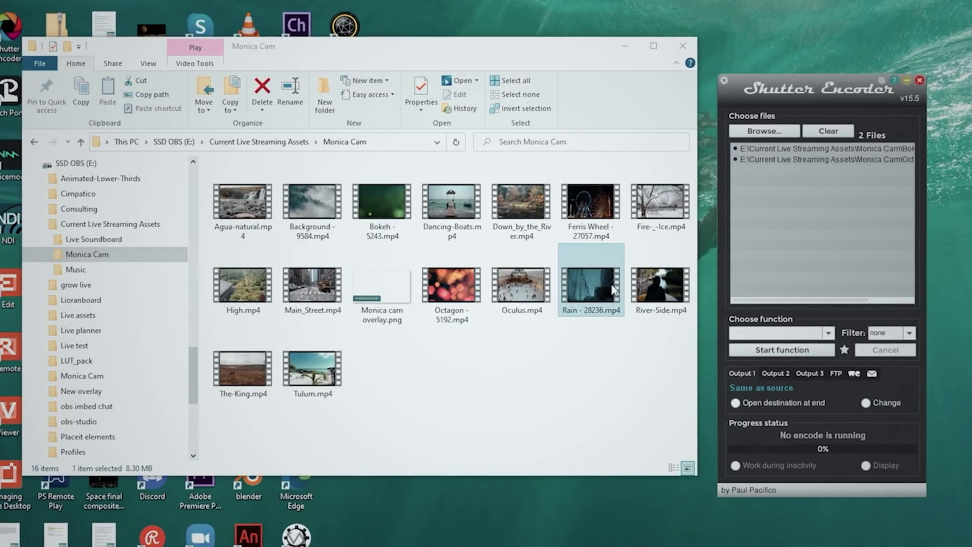
left_click_drag(795, 241, 798, 241)
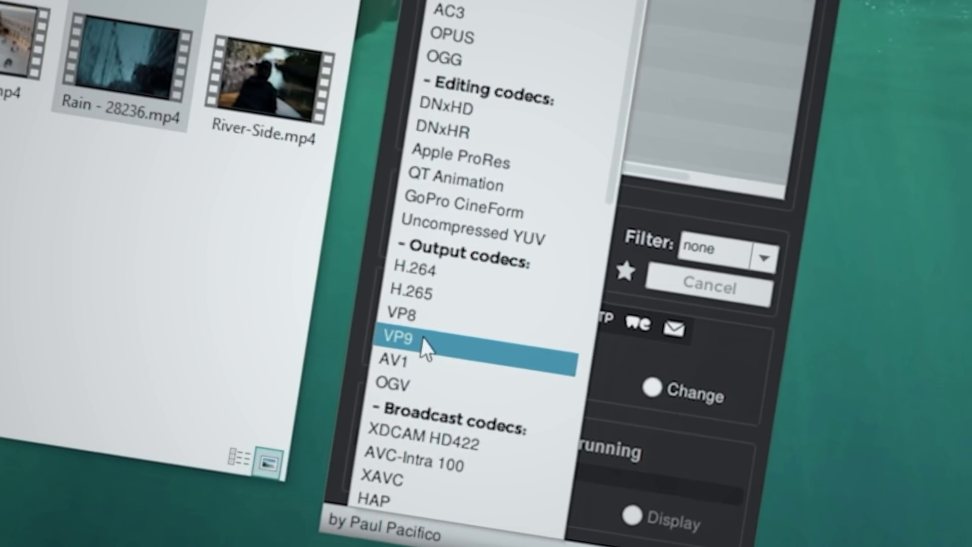
Choose VP9 output, expand Advanced features and start converting the three clips
left_click(459, 391)
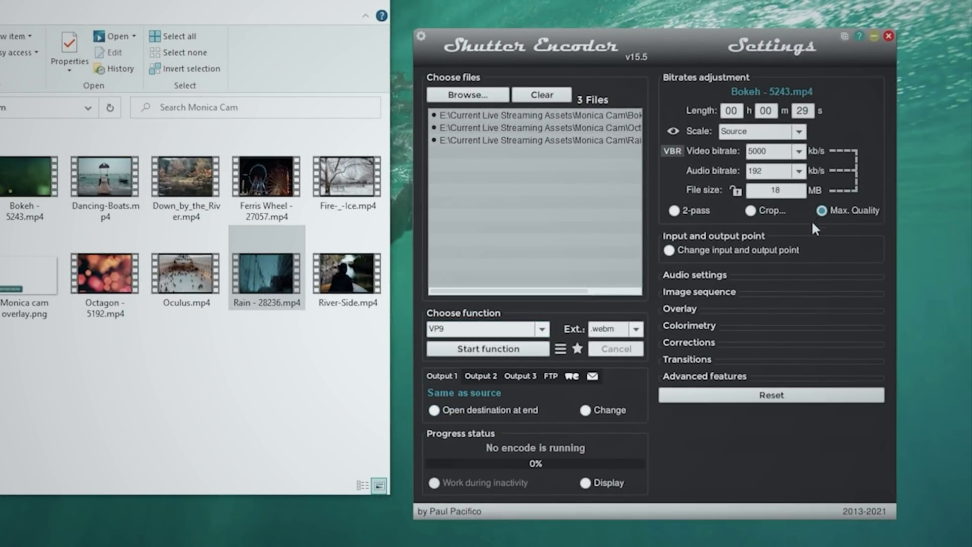
left_click(673, 379)
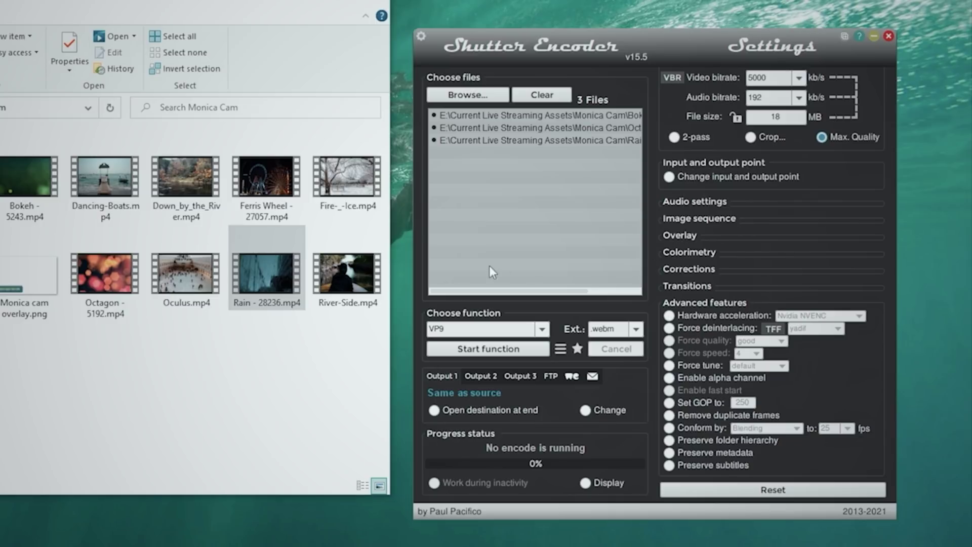
left_click(506, 349)
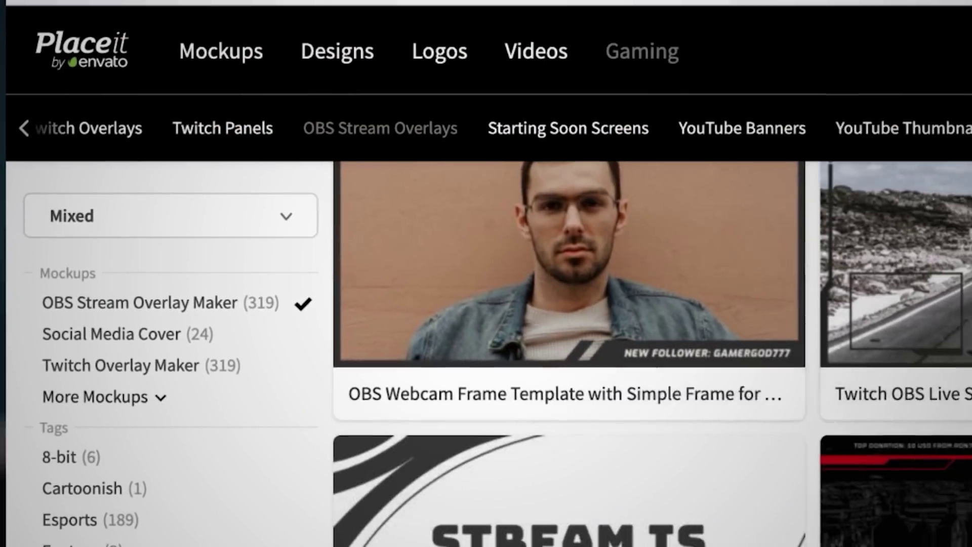
Scroll down and back up through the OBS Stream Overlay gaming template results
scroll(617, 344, "down", 5)
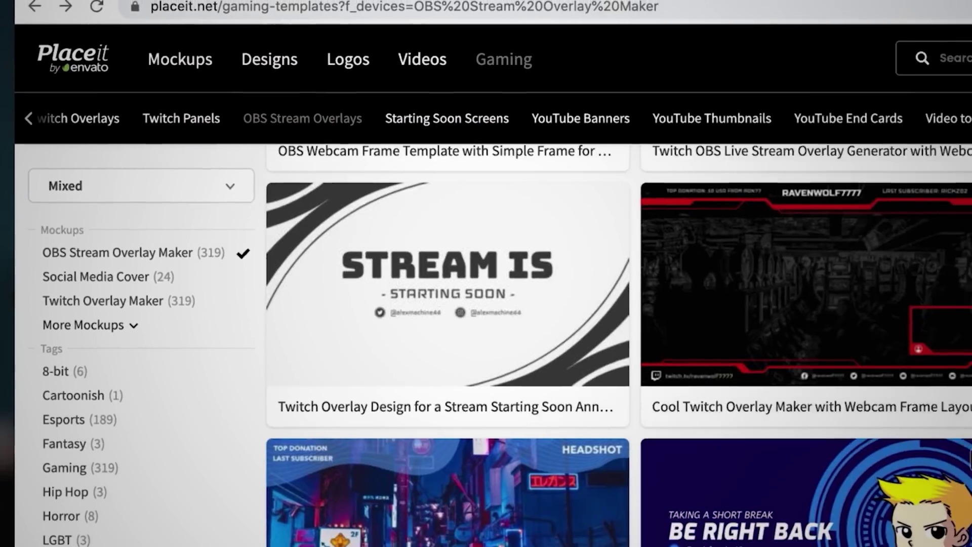
scroll(850, 315, "up", 2)
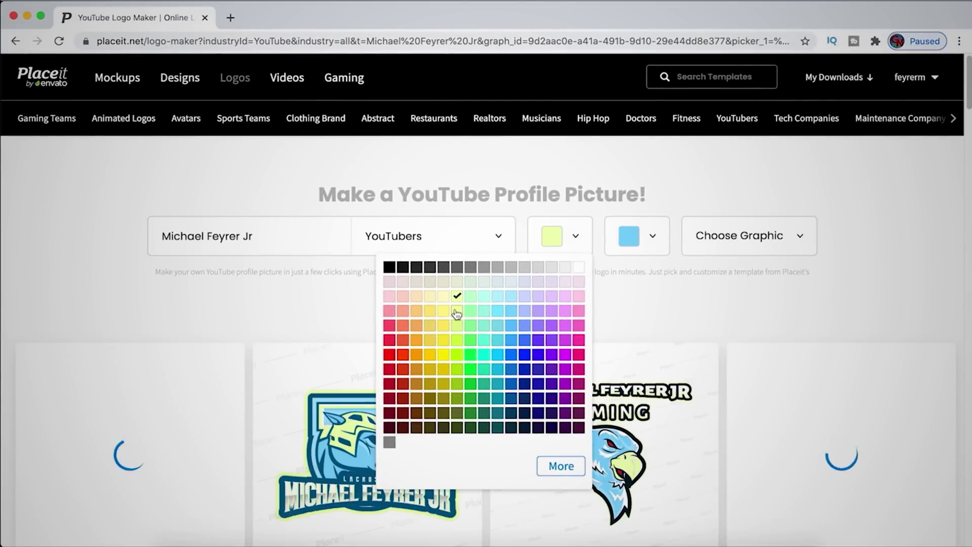
Close the colour palette and open More Fonts for the logo text
left_click(456, 313)
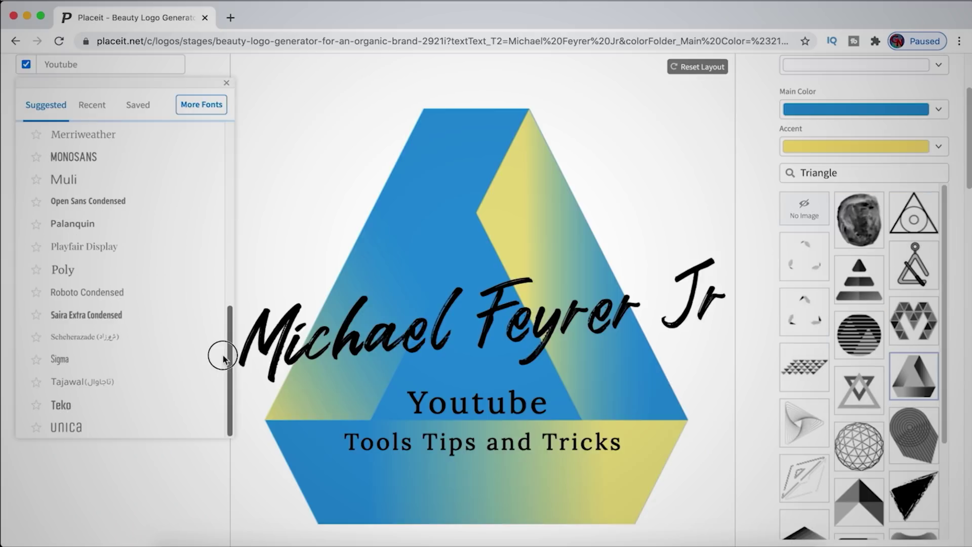
left_click(202, 102)
left_click_drag(836, 161, 831, 208)
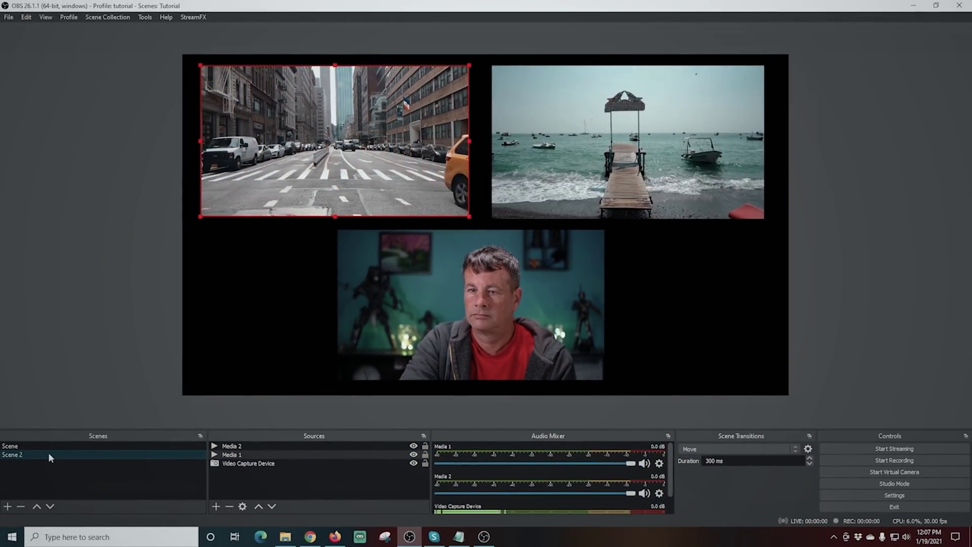
Alternate repeatedly between Scene and Scene 2 to watch the Move transition slide the clips
left_click(53, 445)
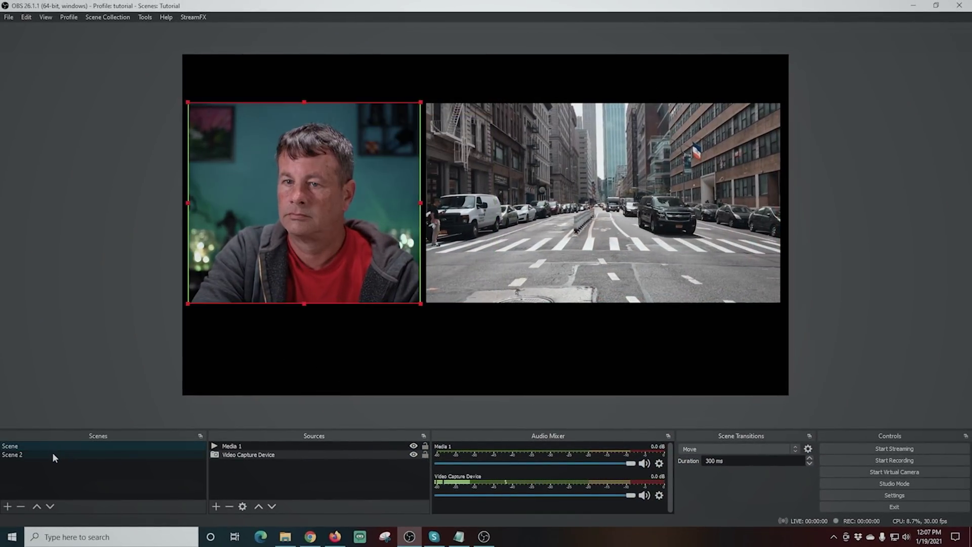
left_click(52, 454)
left_click(56, 445)
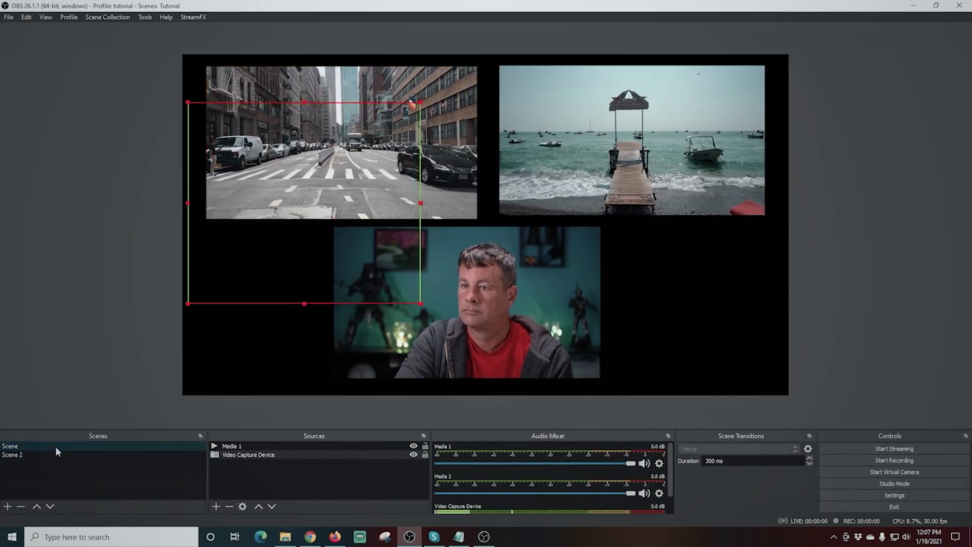
left_click(56, 454)
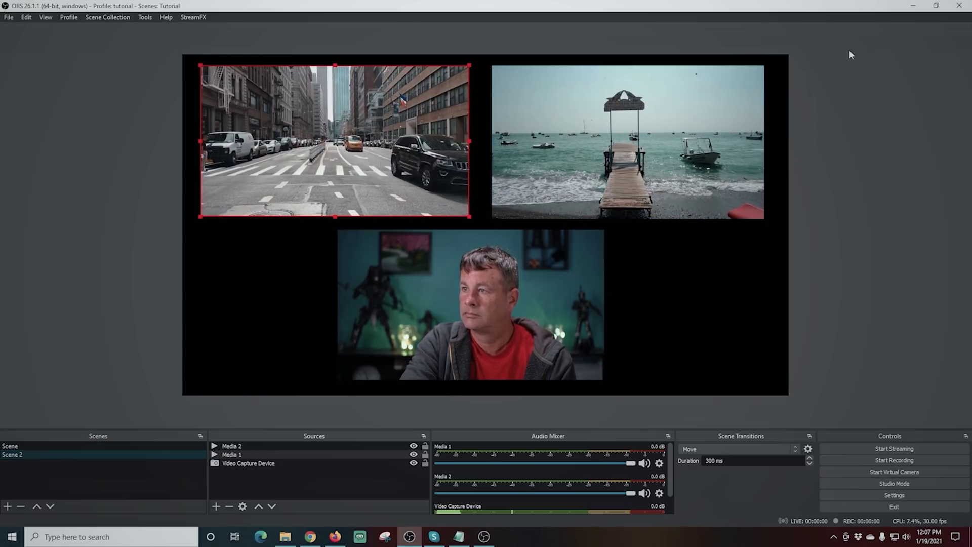
left_click(85, 446)
left_click(83, 454)
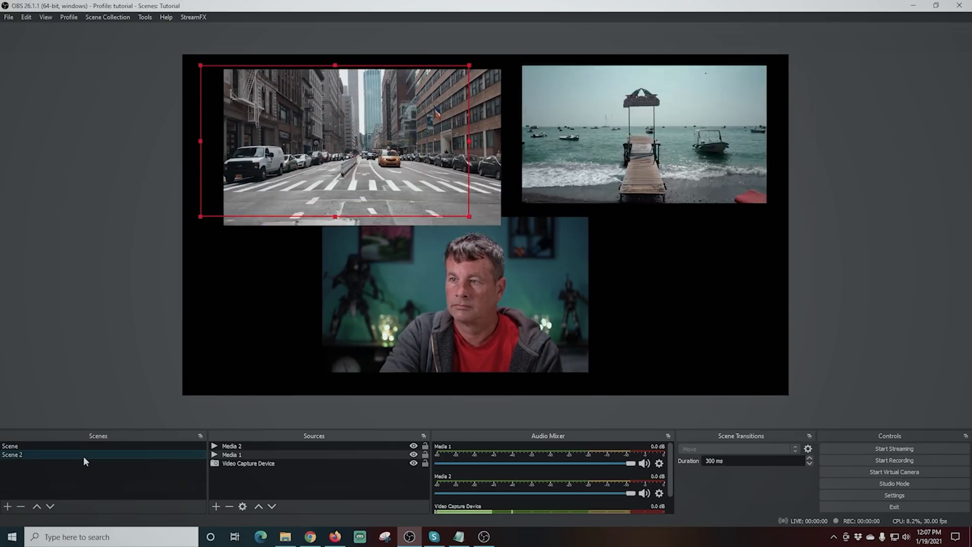
left_click(92, 446)
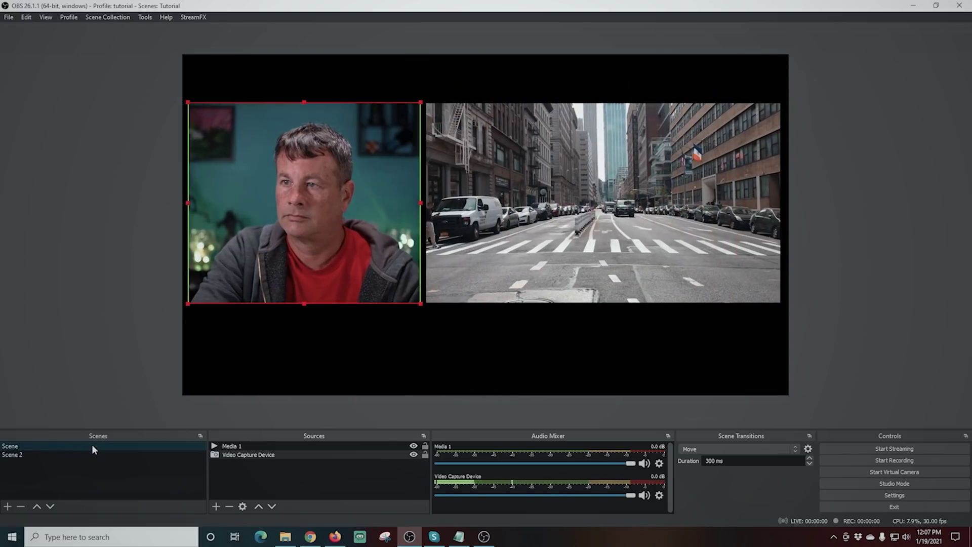
left_click(92, 455)
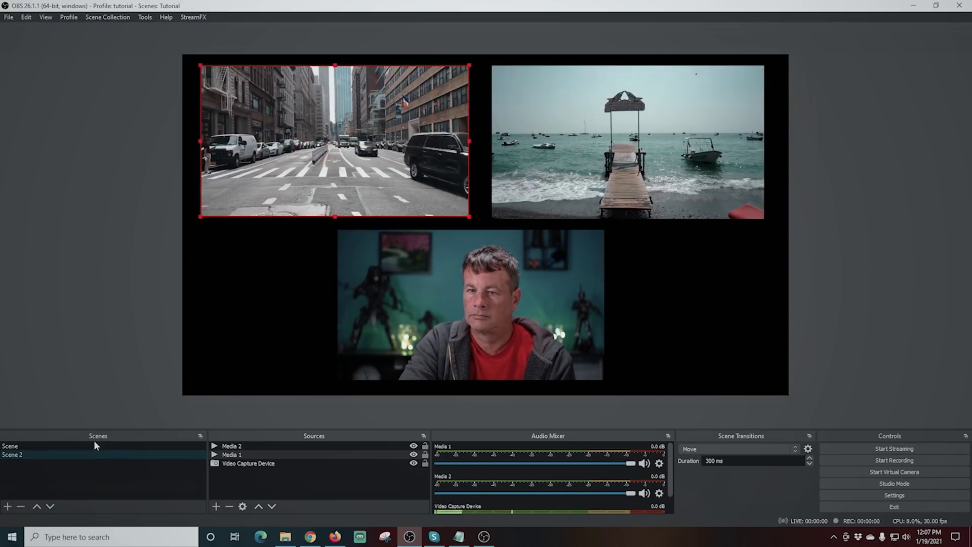
left_click(93, 445)
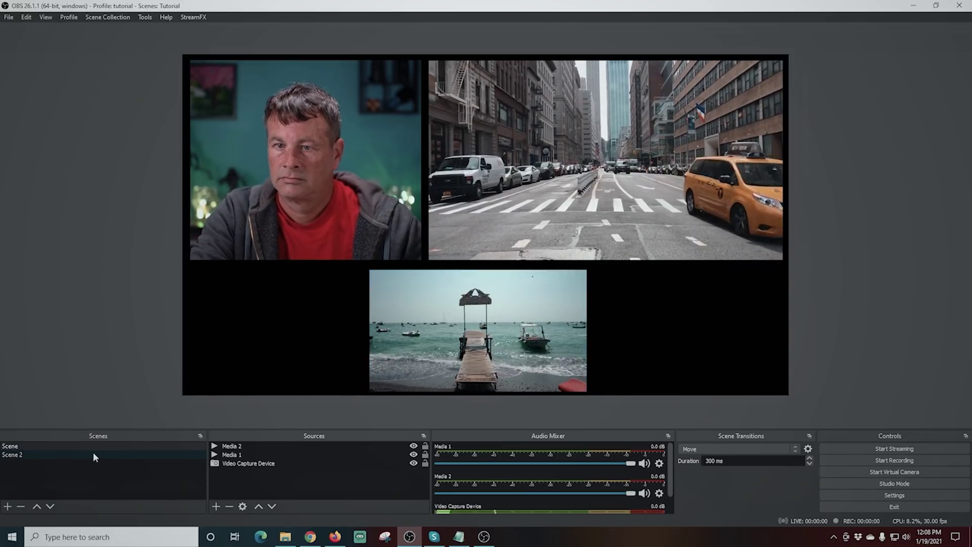
left_click(92, 454)
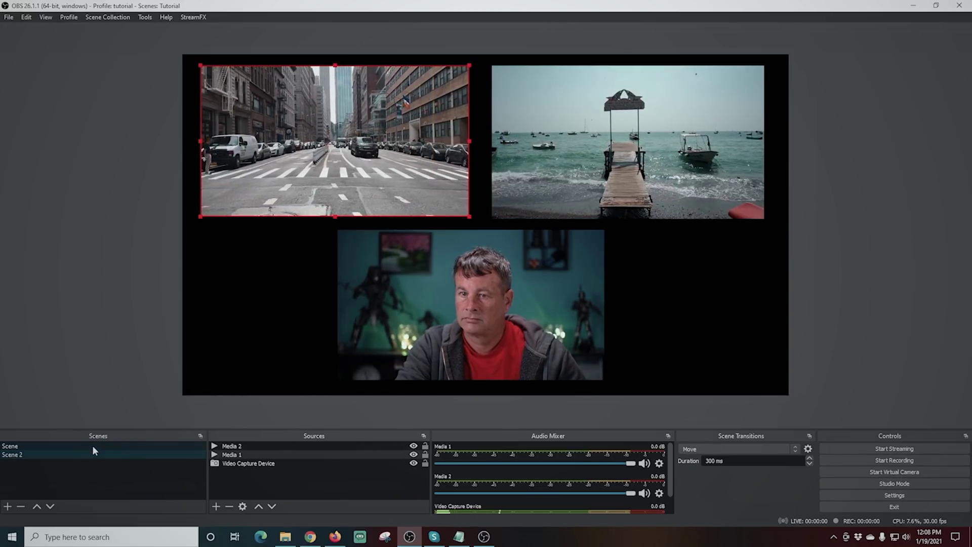
left_click(92, 446)
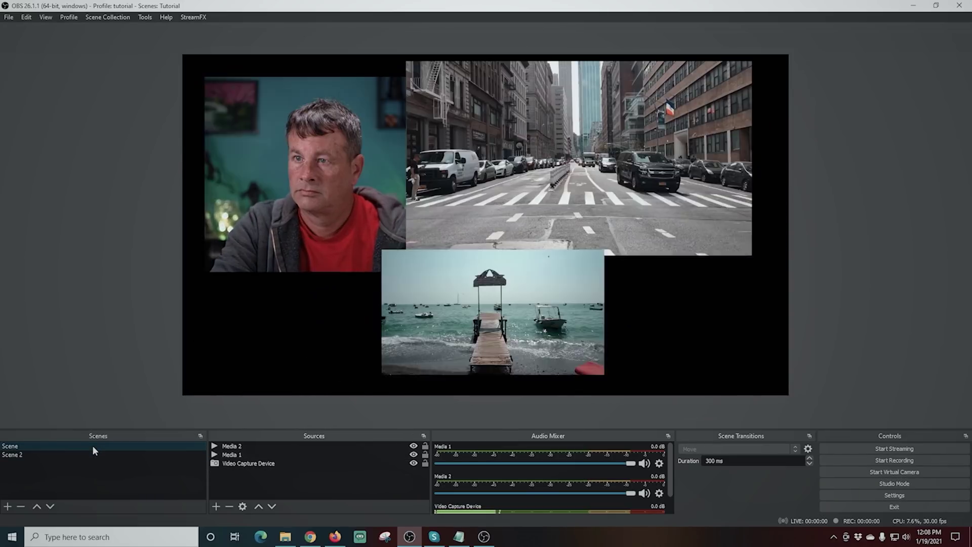
left_click(92, 454)
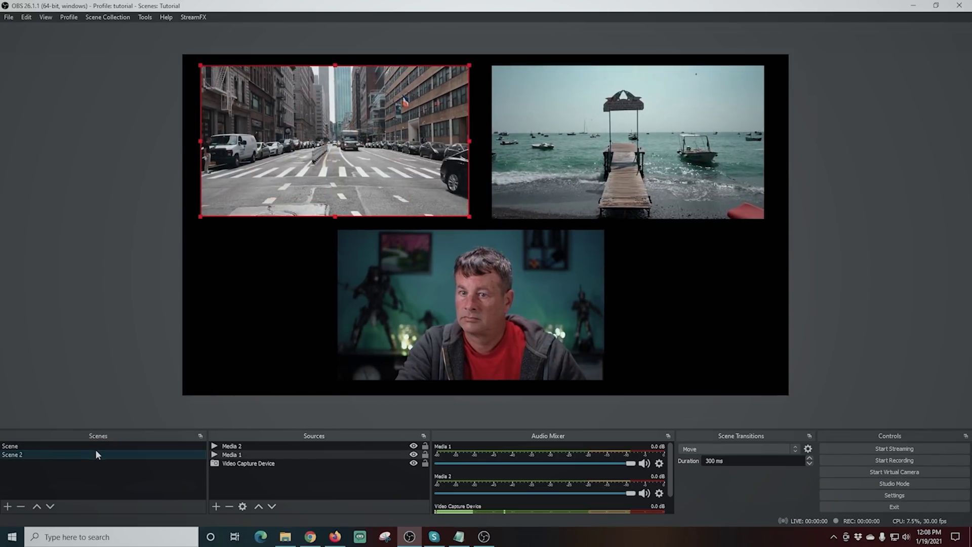
left_click(98, 445)
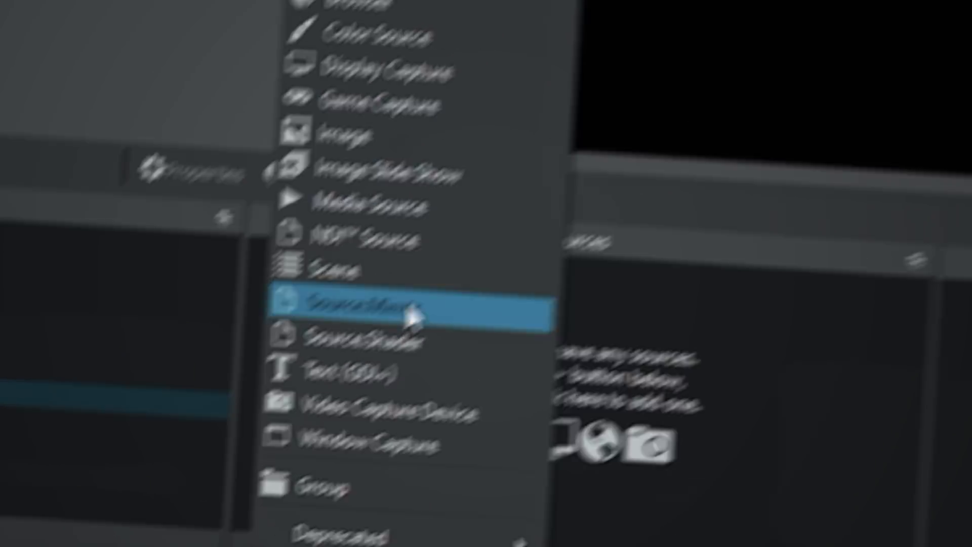
Add a Source.Mirror source named Star to NS-Star, mirroring the Video Capture Device webcam
left_click(471, 276)
type("Star")
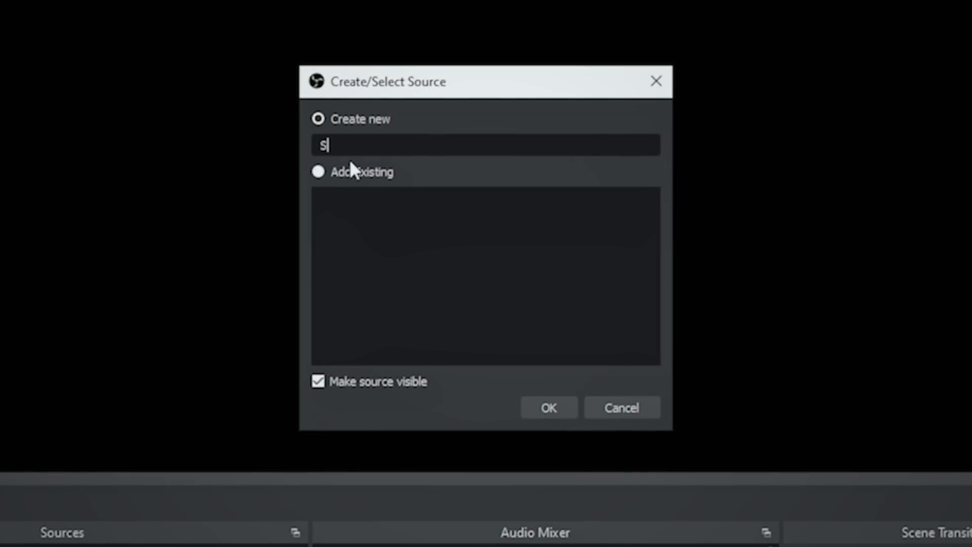
left_click(559, 412)
left_click(471, 389)
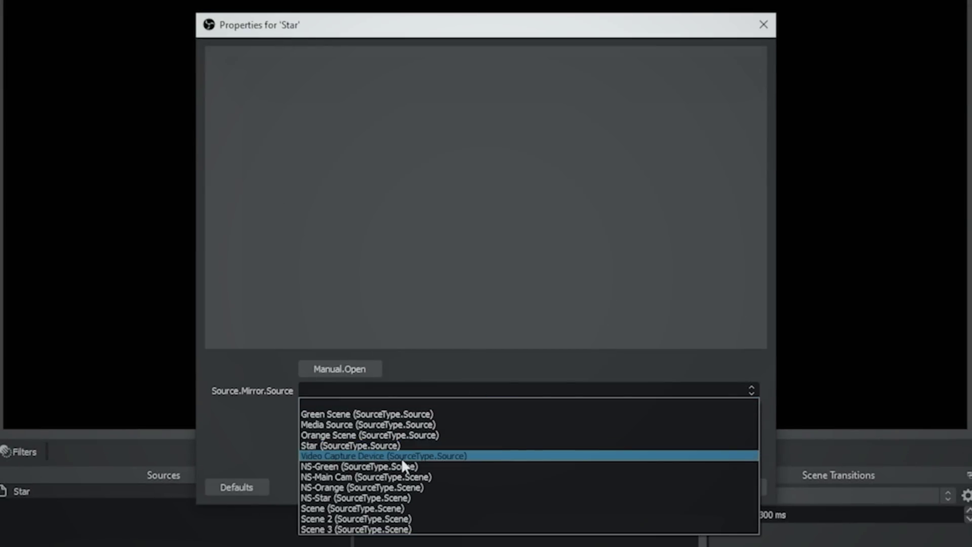
left_click(421, 456)
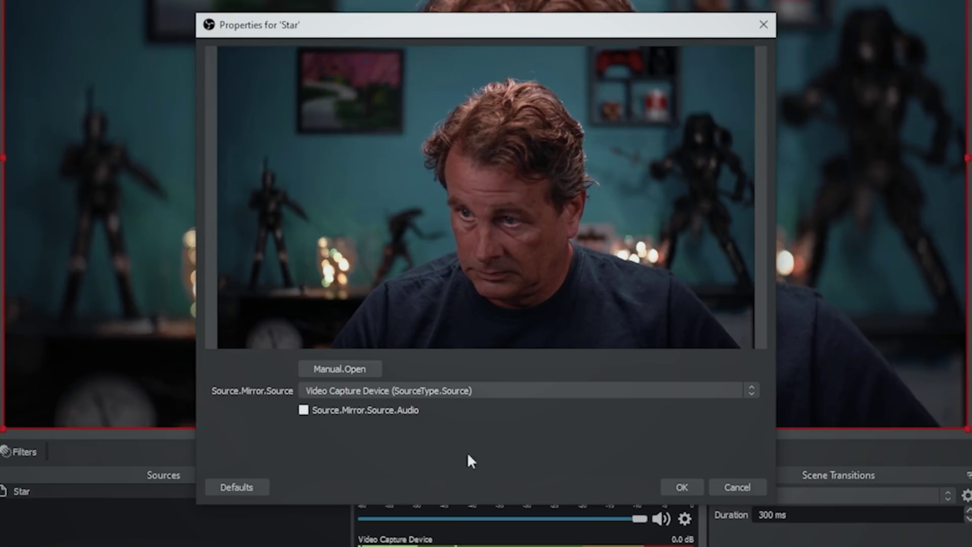
left_click(673, 485)
Give the Star source an Image Mask/Blend filter using the Star 1.png mask
right_click(191, 488)
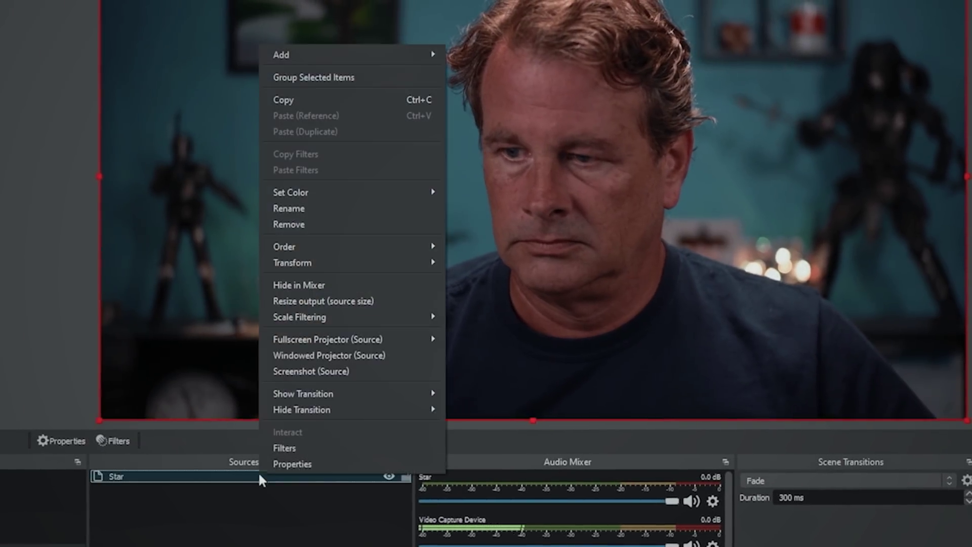
left_click(335, 447)
left_click(253, 521)
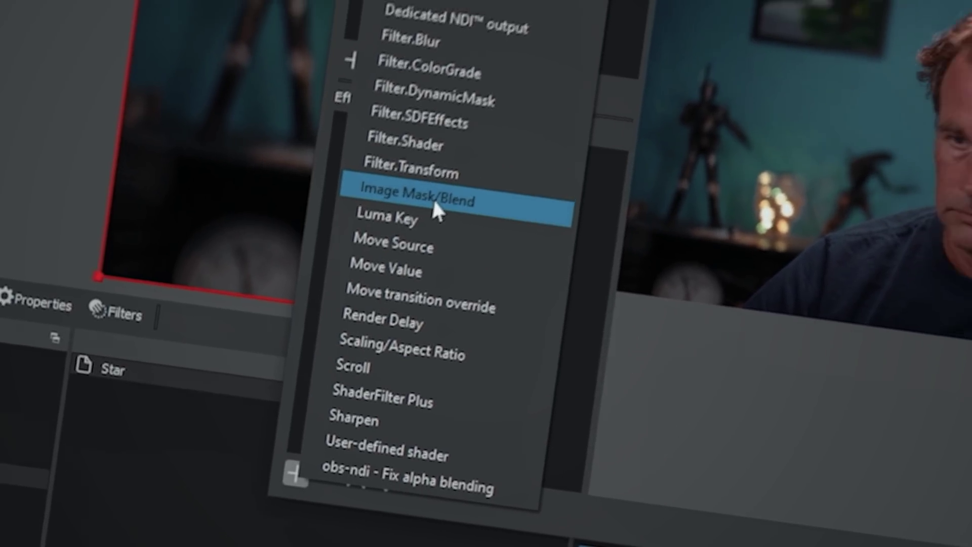
left_click(452, 178)
left_click(538, 259)
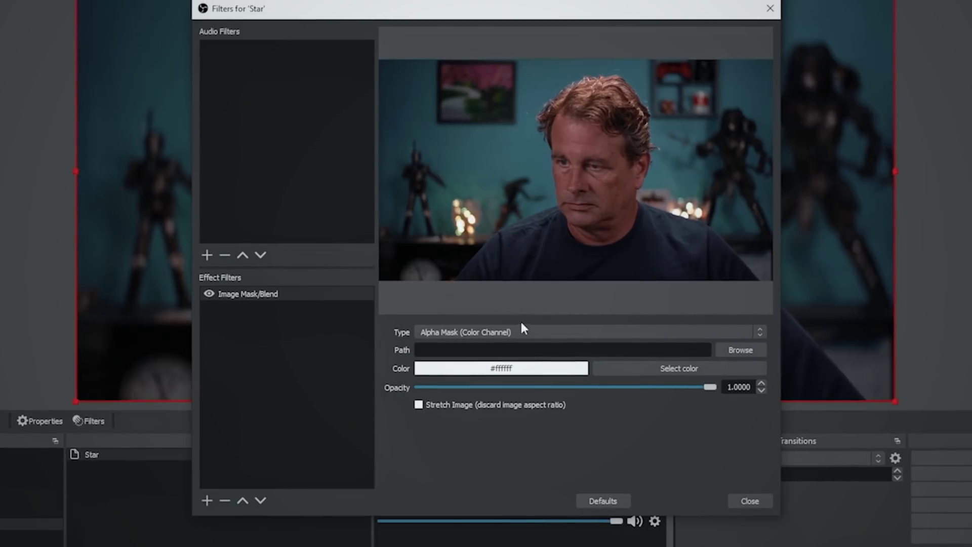
left_click(753, 353)
scroll(424, 239, "down", 1)
left_click(421, 248)
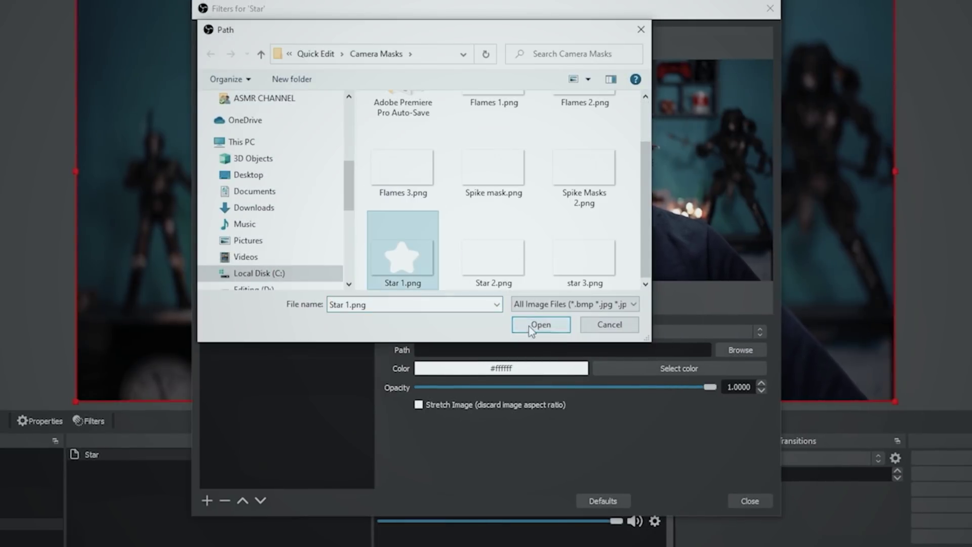
left_click(536, 325)
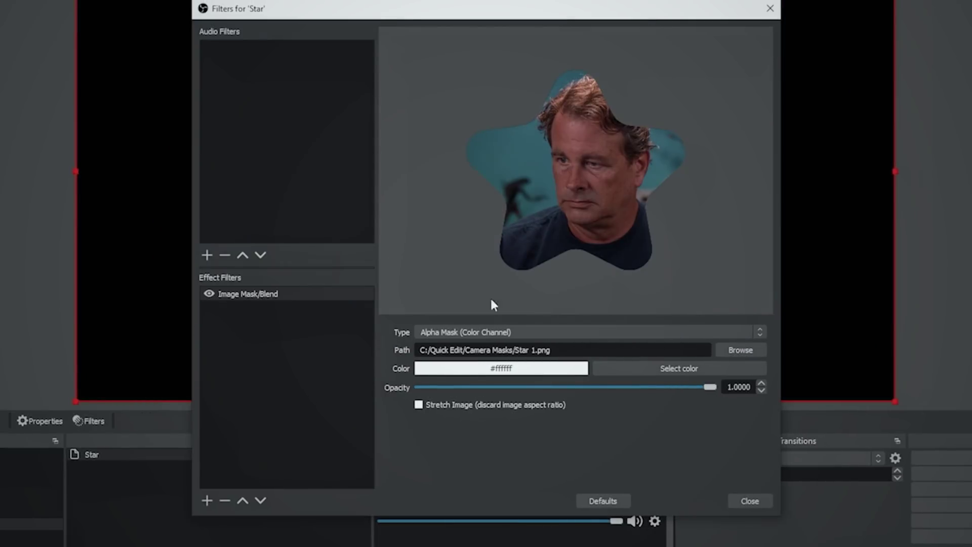
left_click(750, 501)
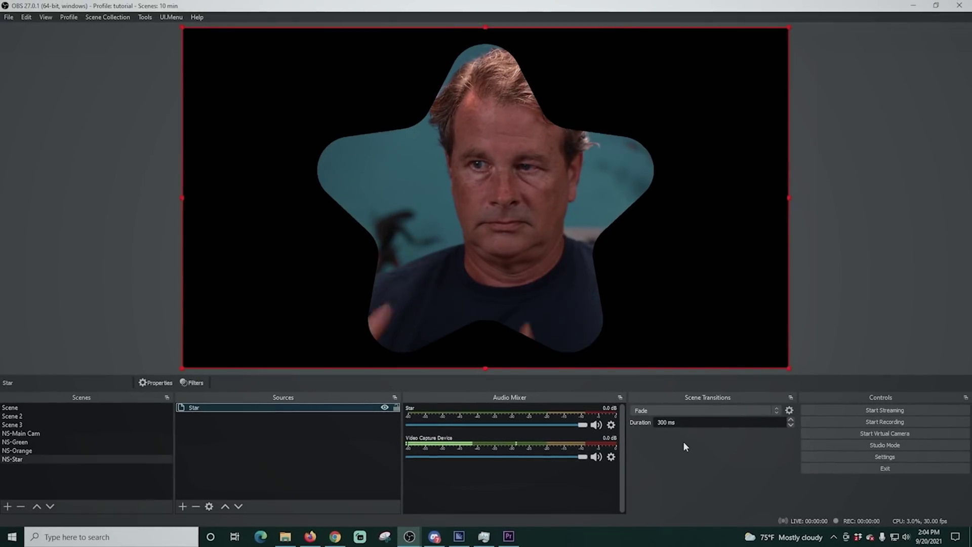
Click through NS-Spikes, NS-Flames, NS-Star, Scene and Scene 2, ending on Scene 3
left_click(40, 467)
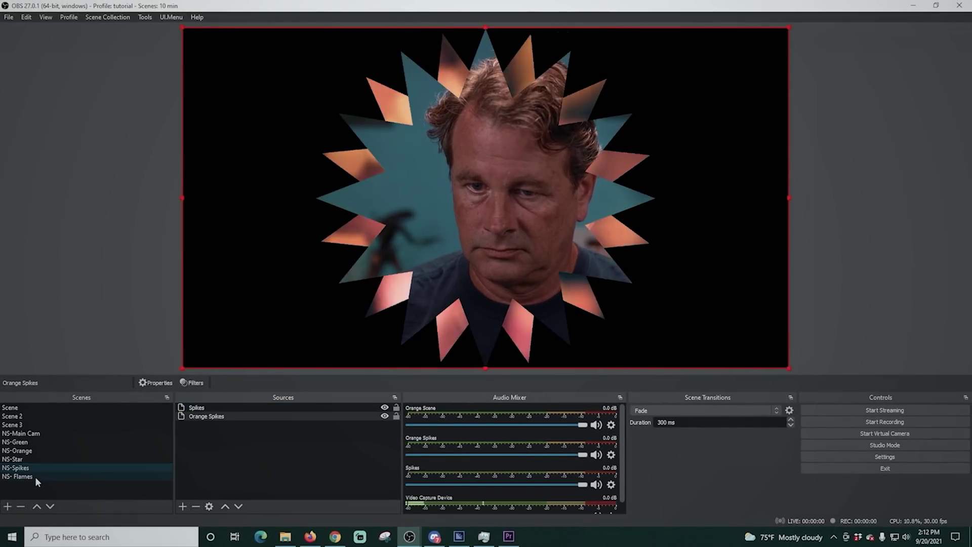
left_click(35, 476)
left_click(26, 461)
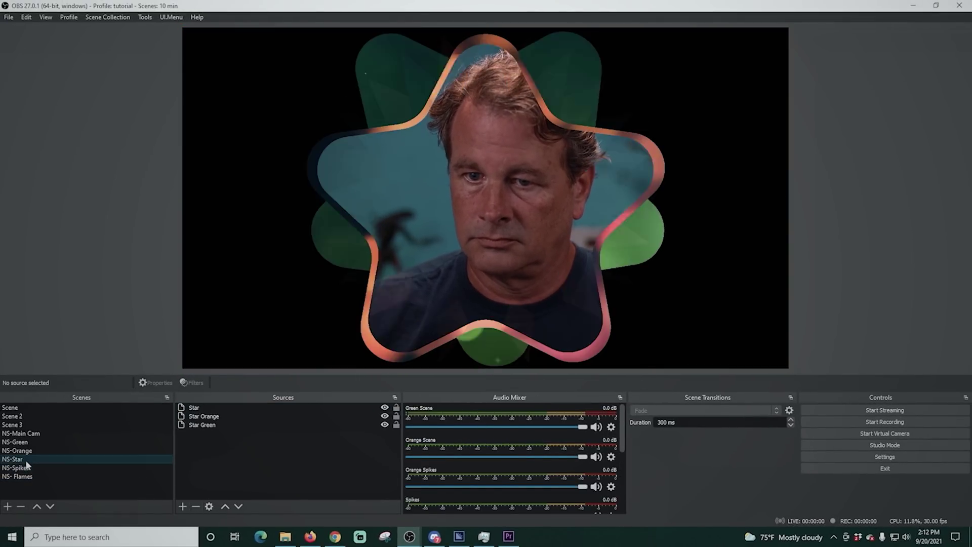
left_click(80, 407)
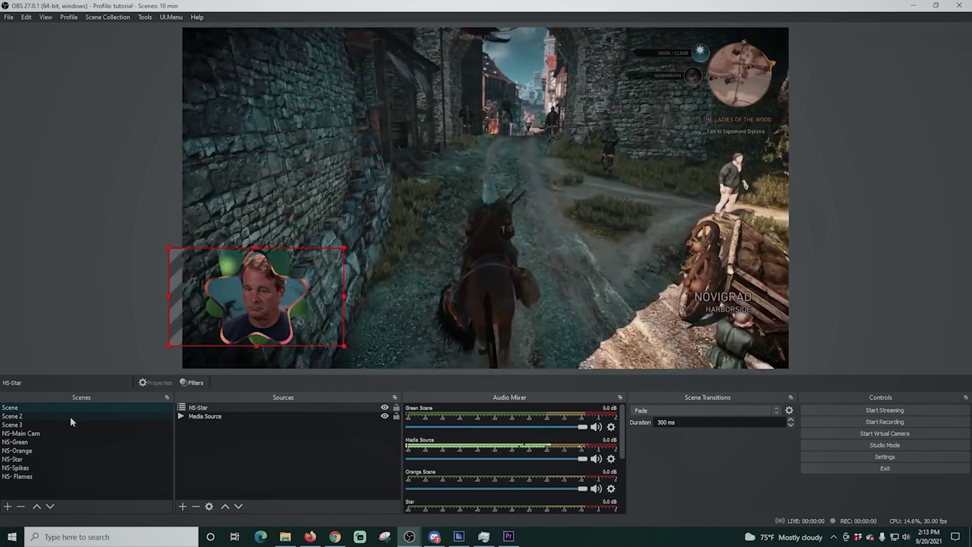
left_click(70, 416)
left_click(67, 427)
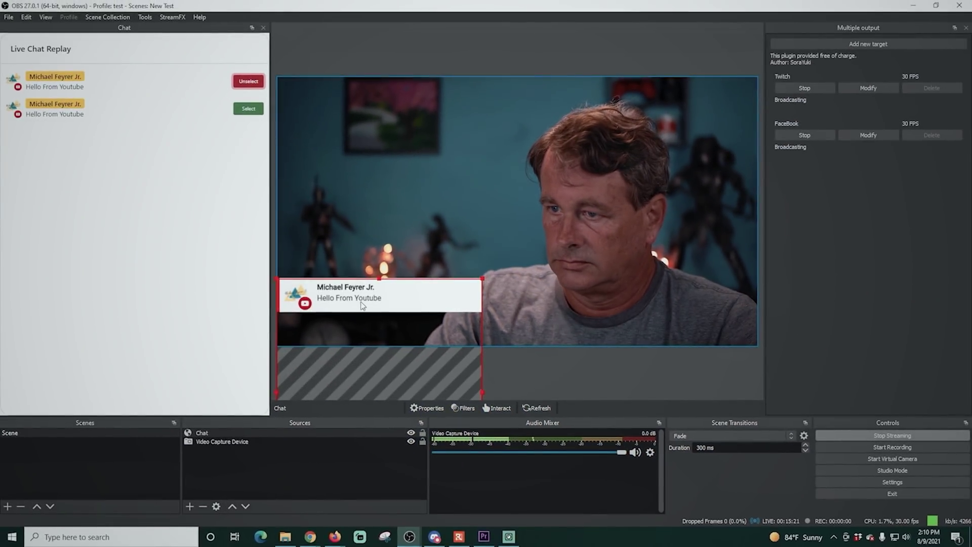
Nudge the chat overlay and swap the featured message from YouTube to Facebook
left_click_drag(360, 297, 355, 315)
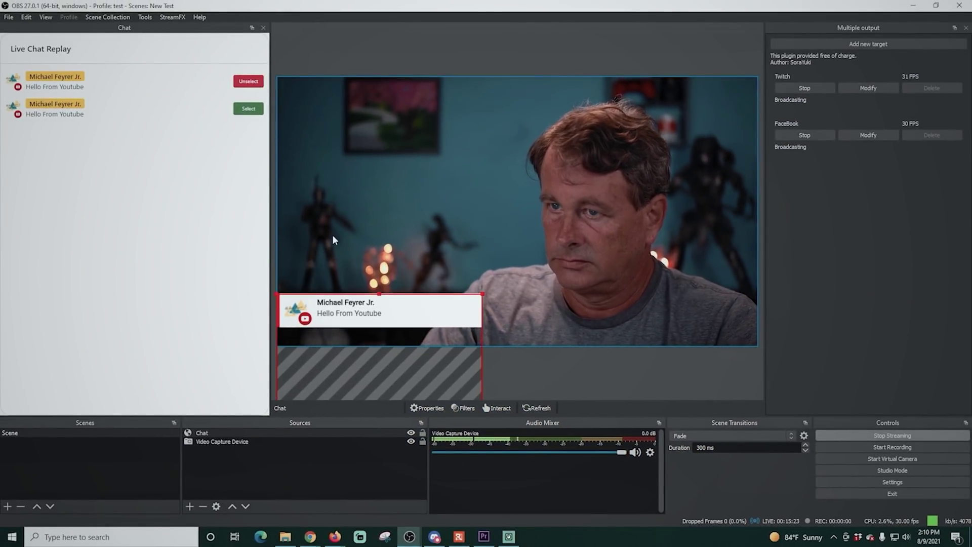
left_click(249, 109)
left_click(249, 135)
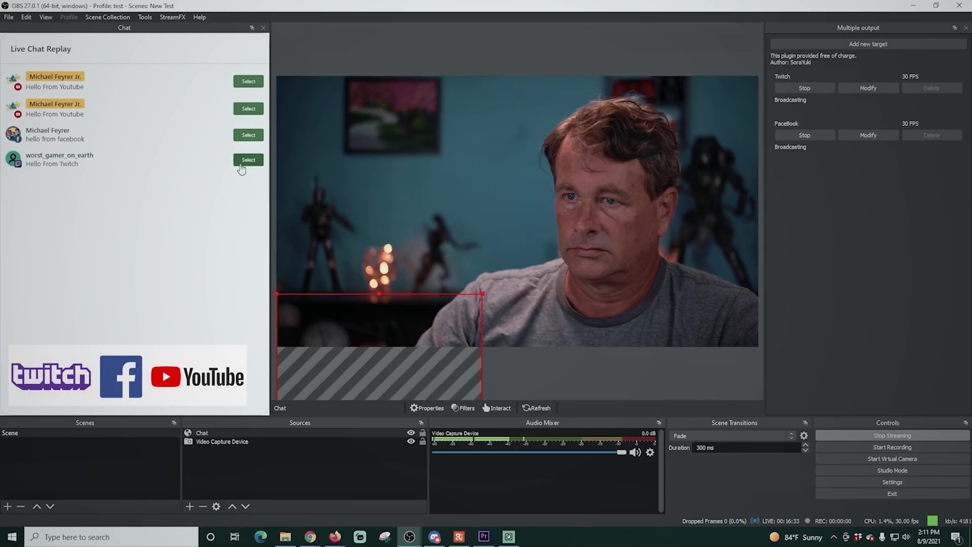
Feature the Twitch viewer's message, raise the overlay over the webcam, then feature the YouTube message
left_click(247, 161)
left_click_drag(371, 311, 368, 271)
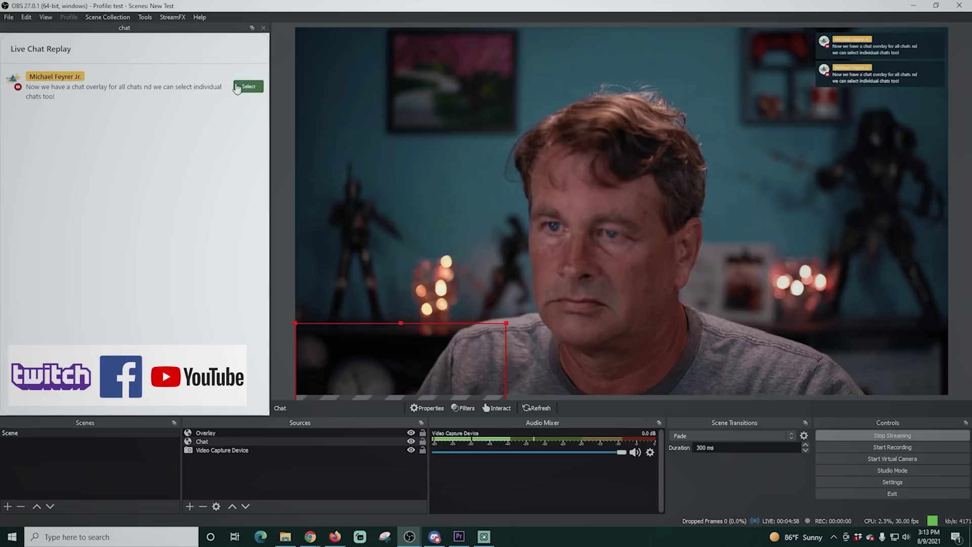
left_click(248, 86)
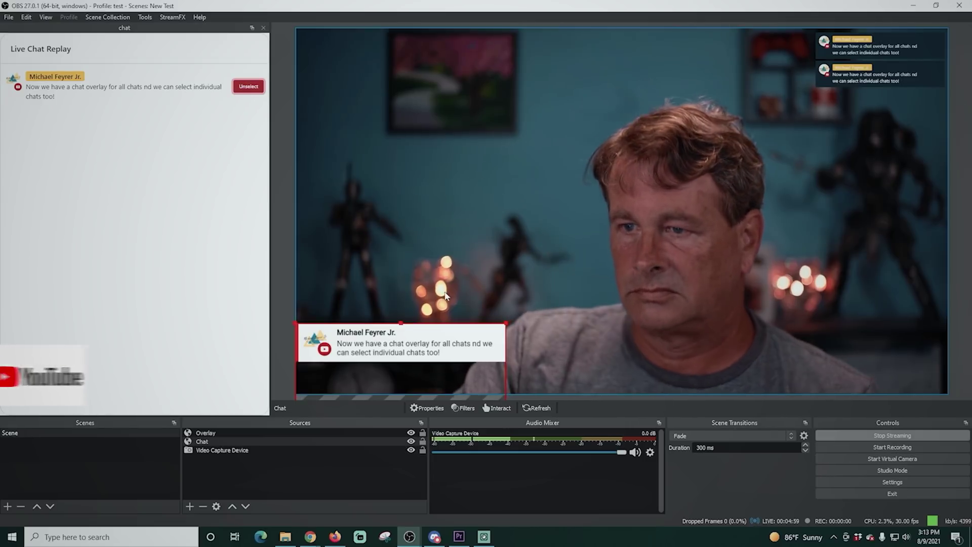
Toggle Select/Unselect on the chat rows, ending with the first YouTube message featured
left_click(248, 86)
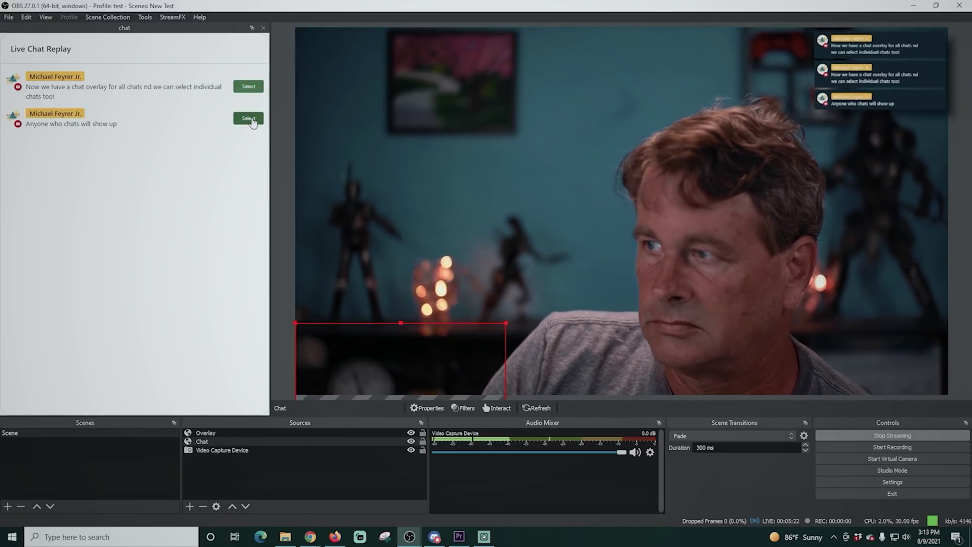
left_click(250, 120)
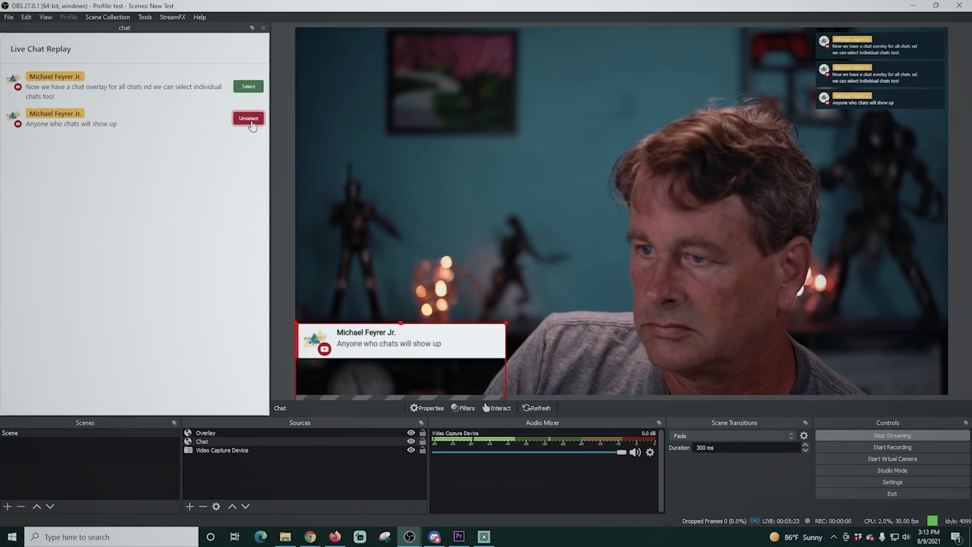
left_click(248, 118)
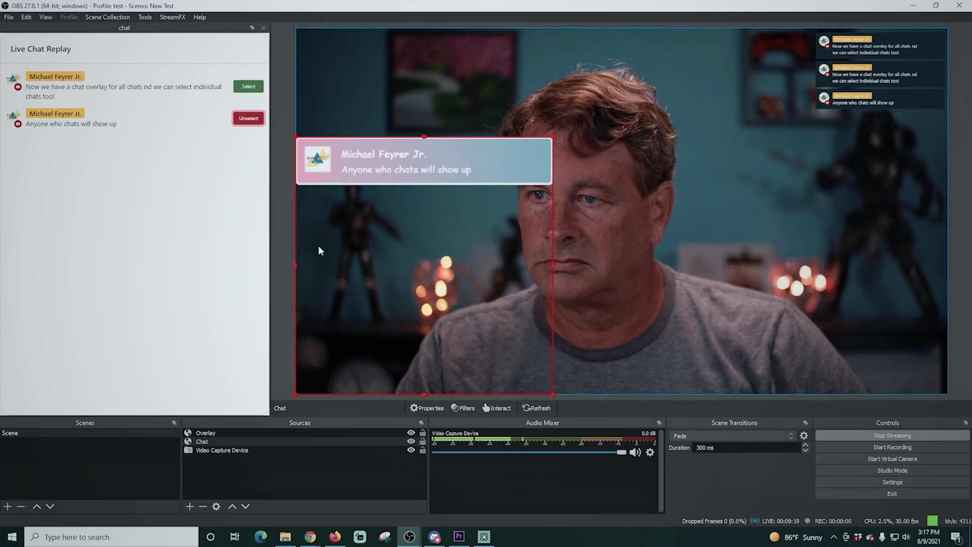
left_click(248, 118)
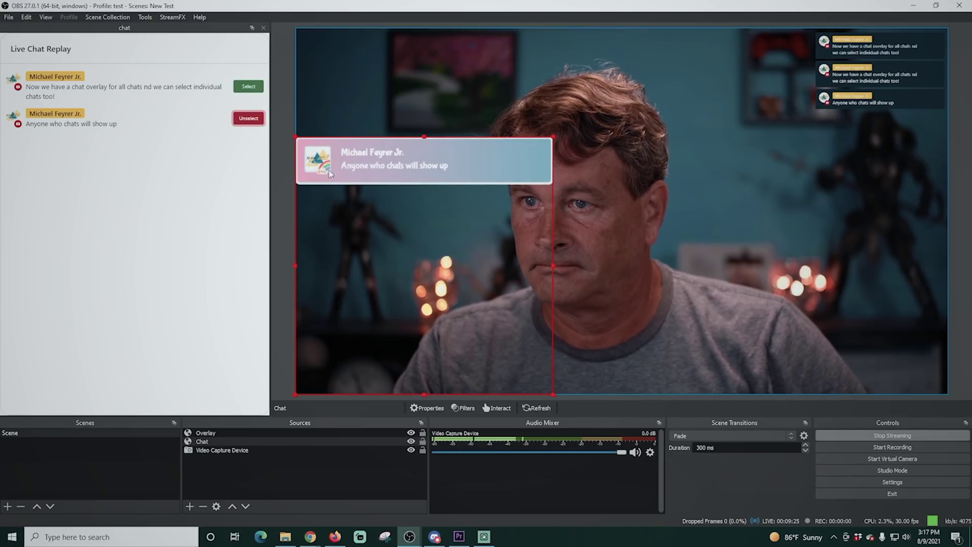
left_click(248, 118)
left_click(248, 87)
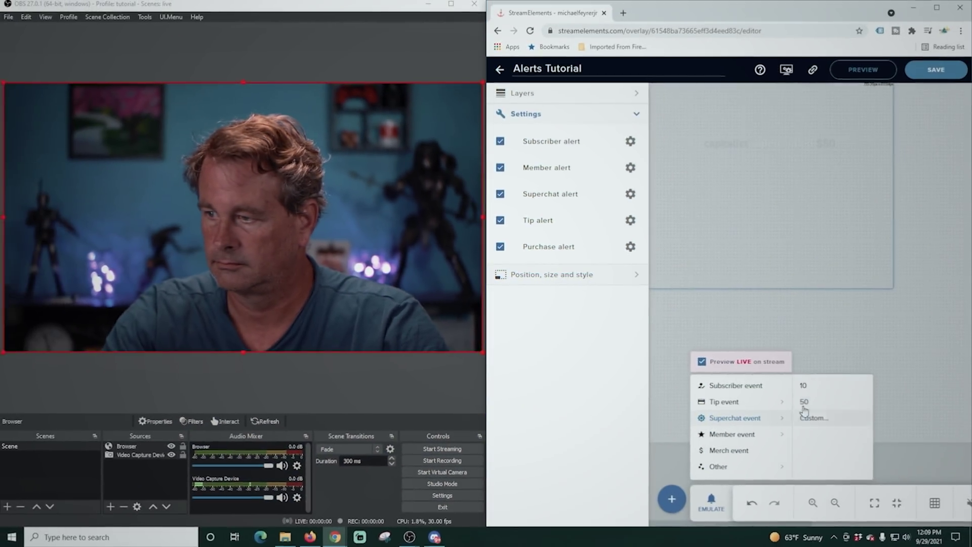
Emulate a Superchat, a $50 tip and a subscriber event to fire test alerts
left_click(805, 402)
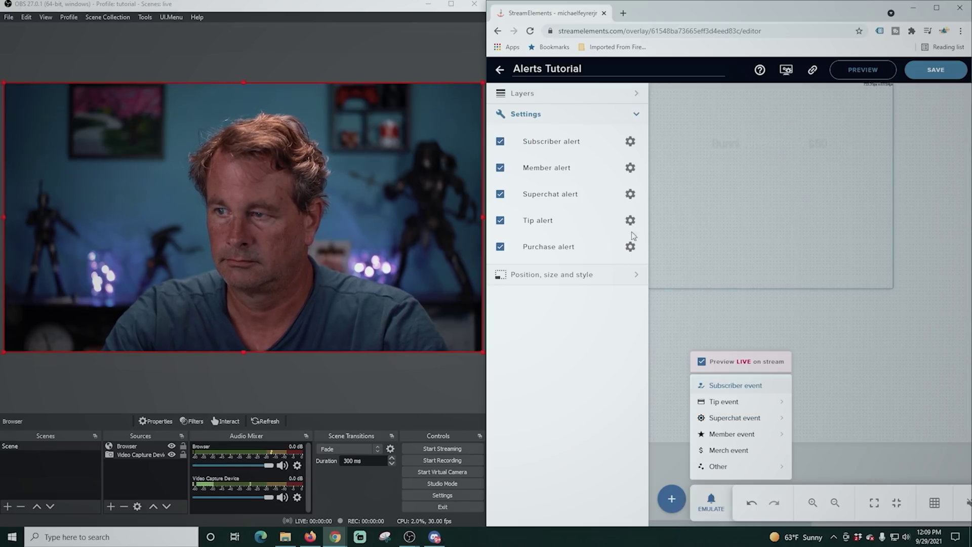
mouse_move(737, 437)
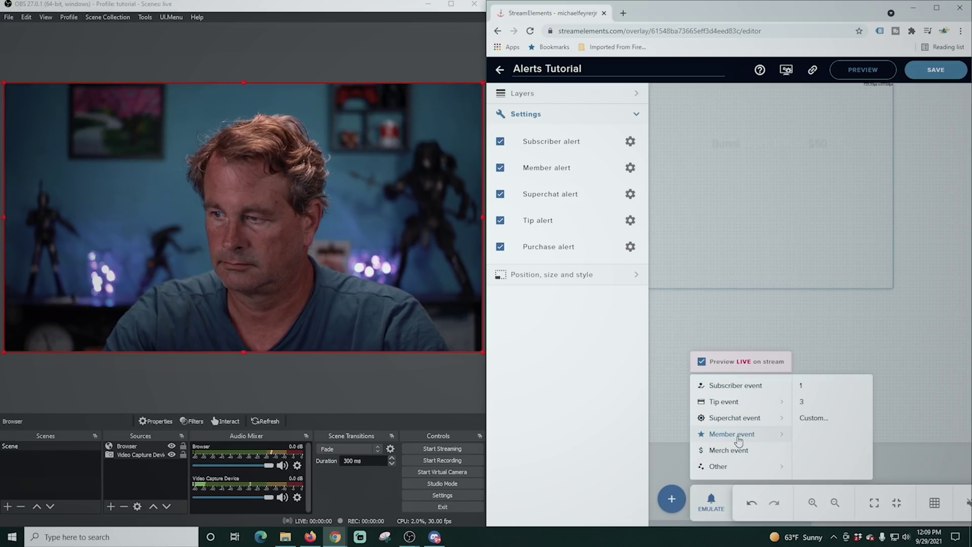
left_click(825, 405)
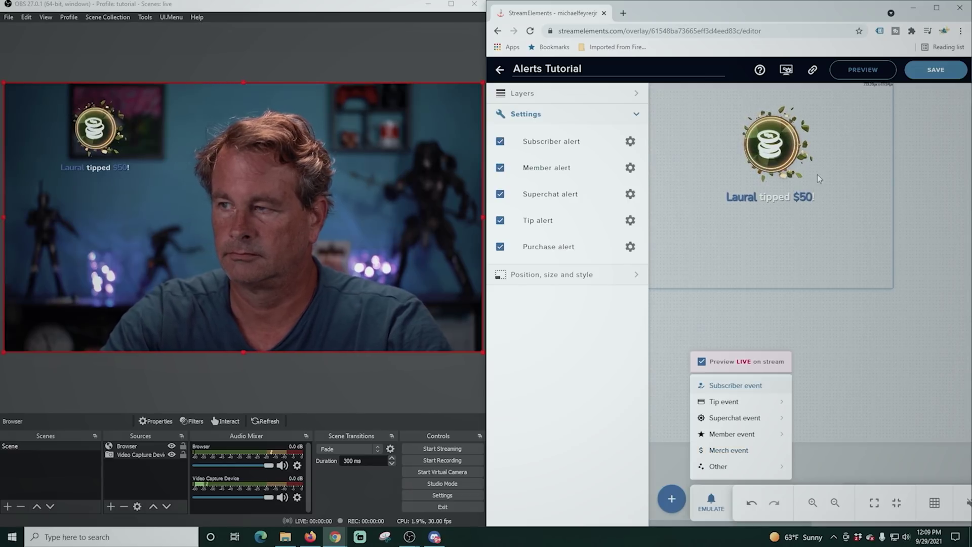
left_click(951, 73)
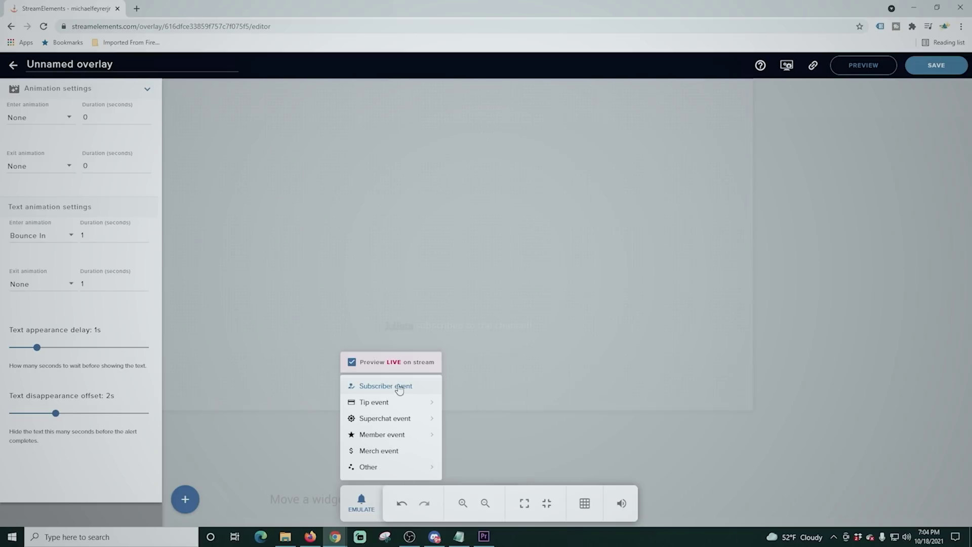
left_click(399, 388)
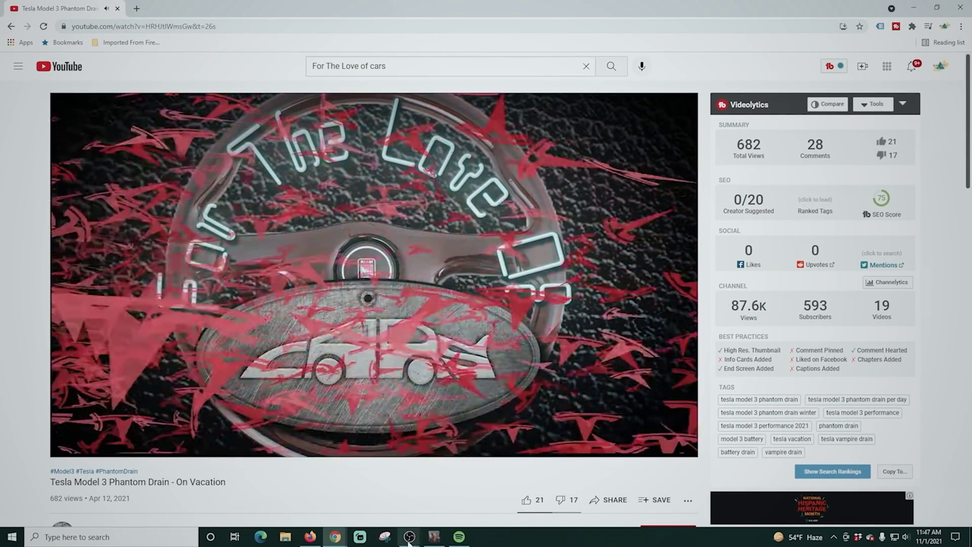
Add an Application Audio Output Capture source named Youtube capturing the Chrome Tesla video window
mouse_move(410, 536)
left_click(457, 502)
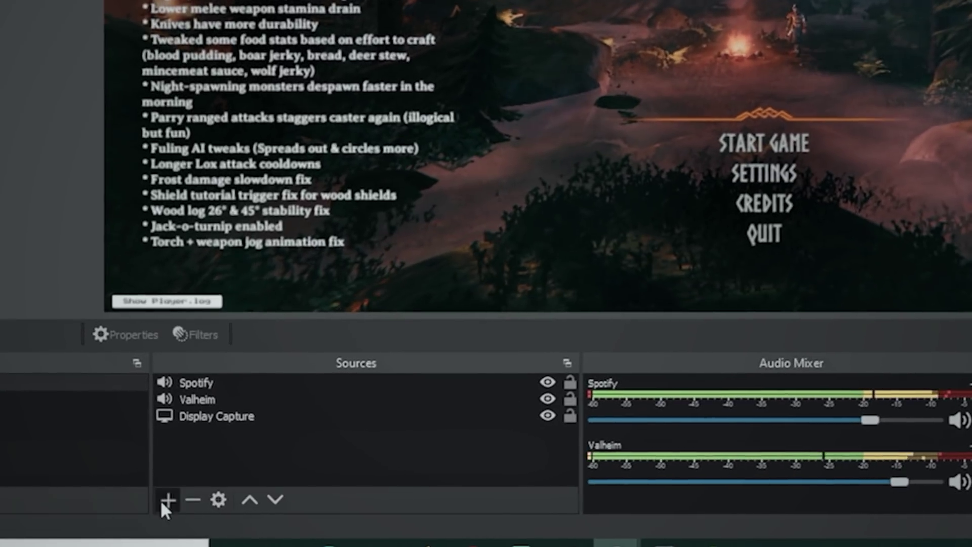
left_click(176, 506)
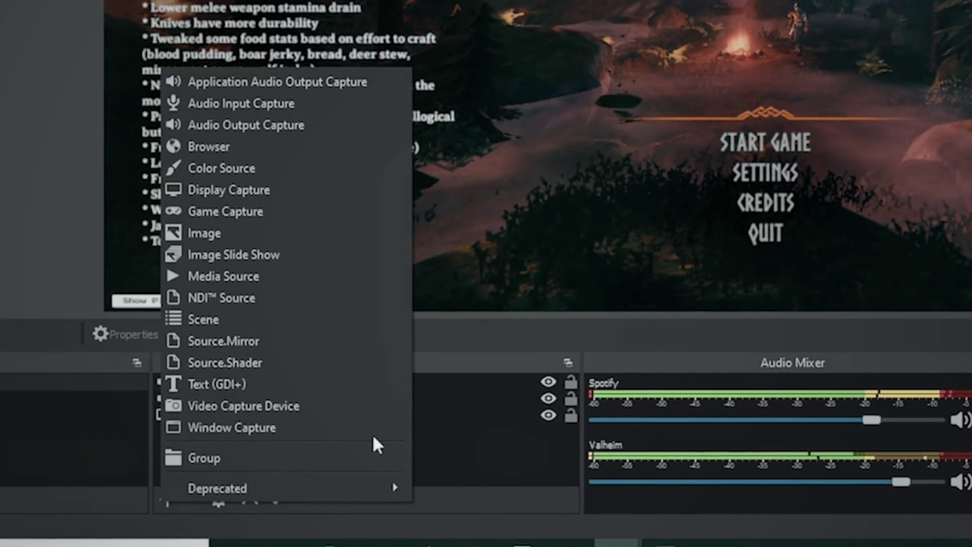
left_click(260, 80)
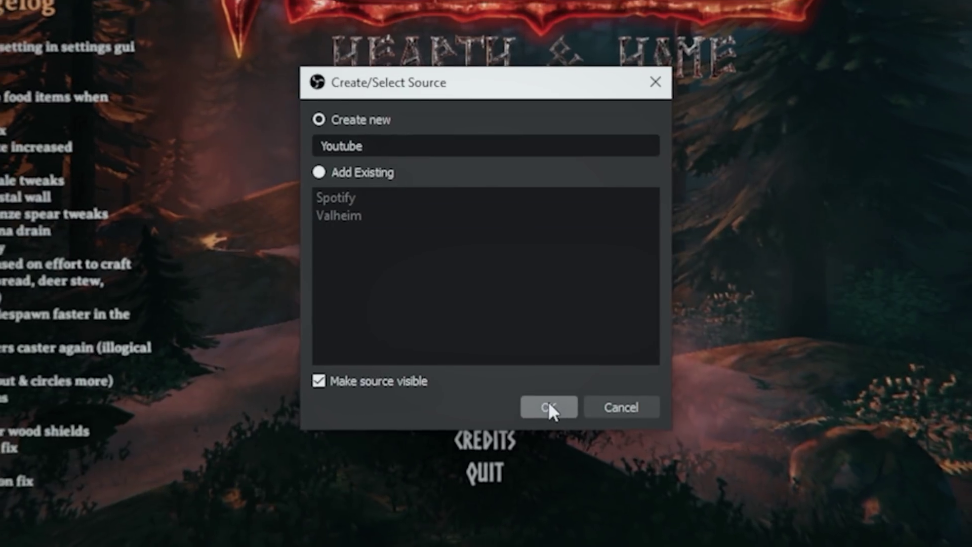
left_click(549, 405)
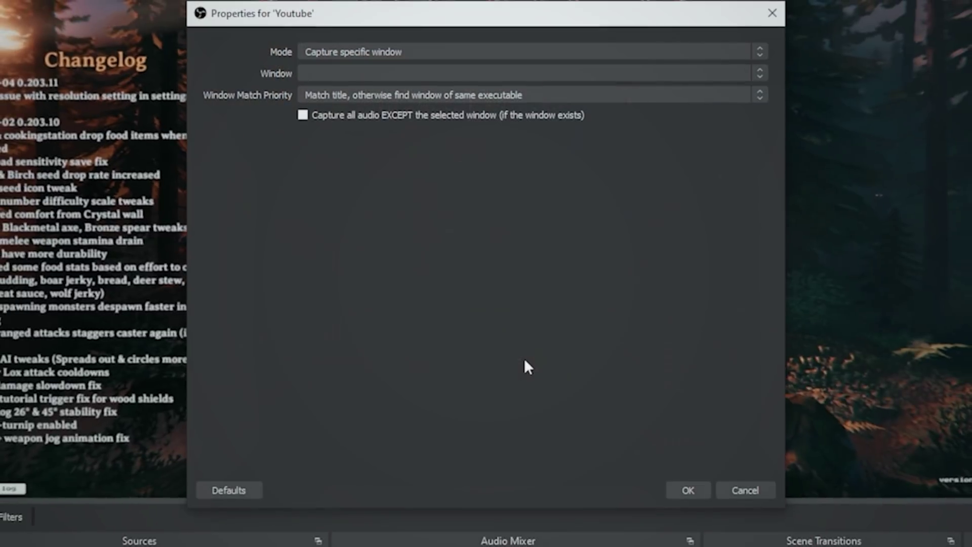
left_click(748, 70)
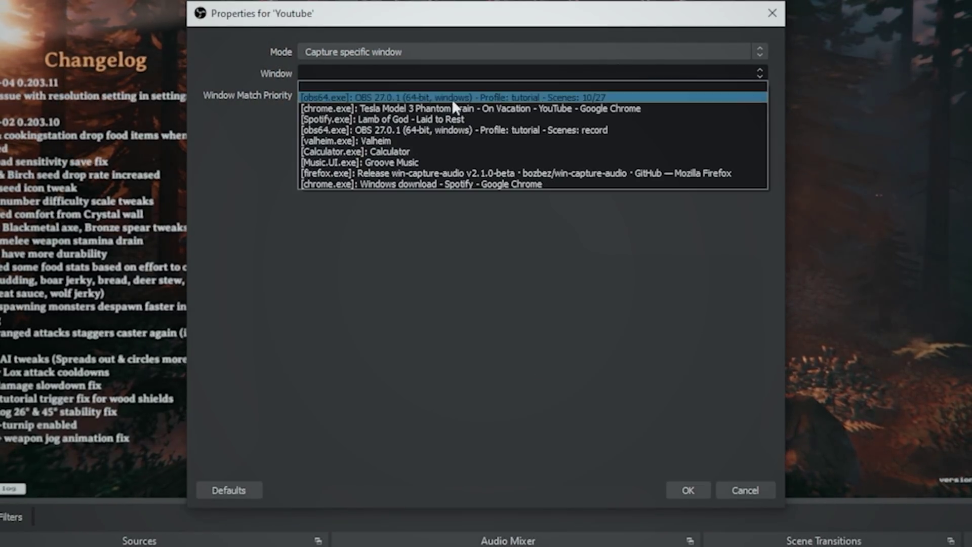
left_click(420, 107)
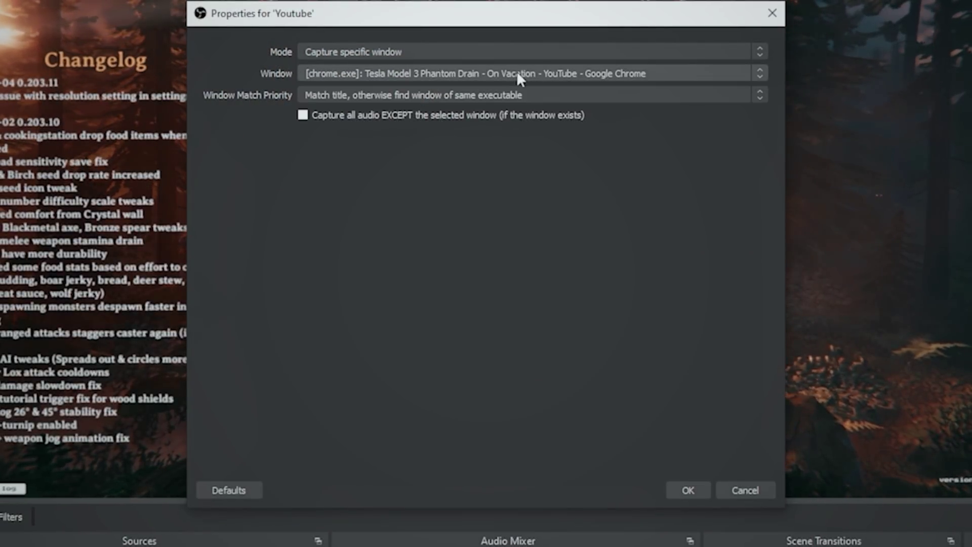
left_click(687, 490)
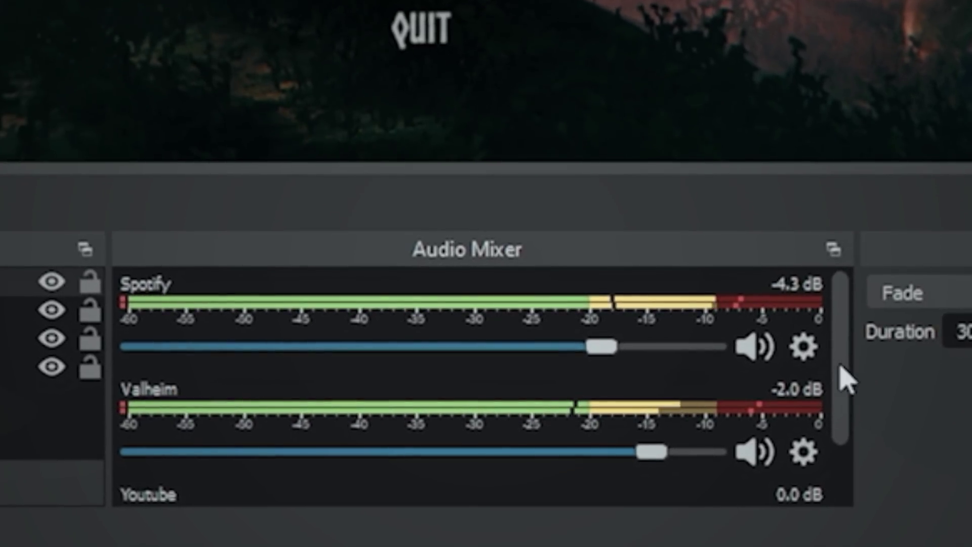
Play the Tesla video in Chrome and check the Youtube track in the OBS mixer
left_click_drag(841, 366, 868, 482)
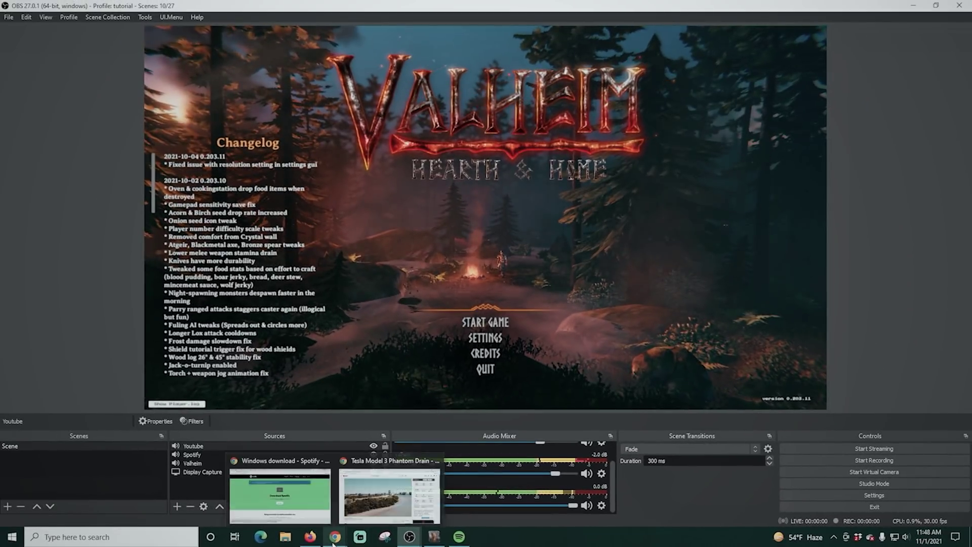
left_click(384, 501)
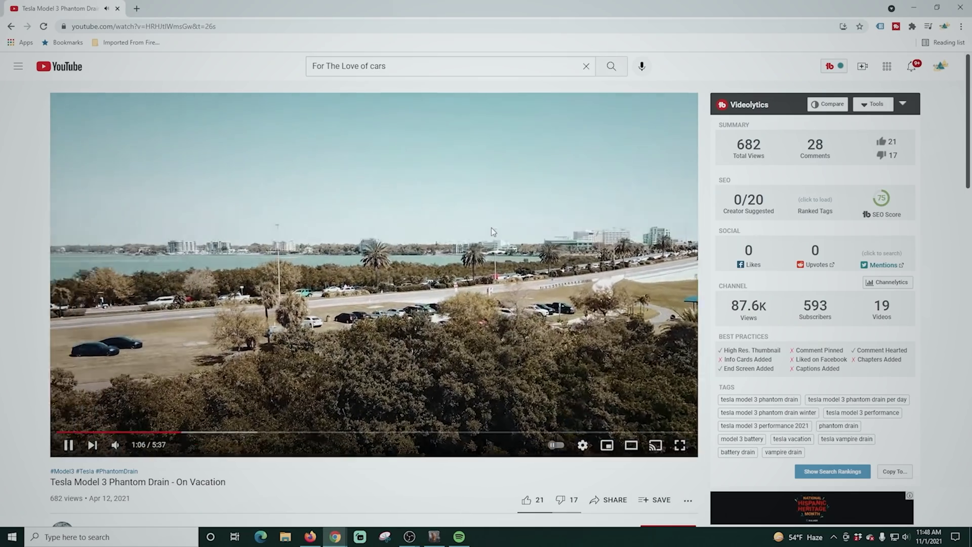
mouse_move(459, 537)
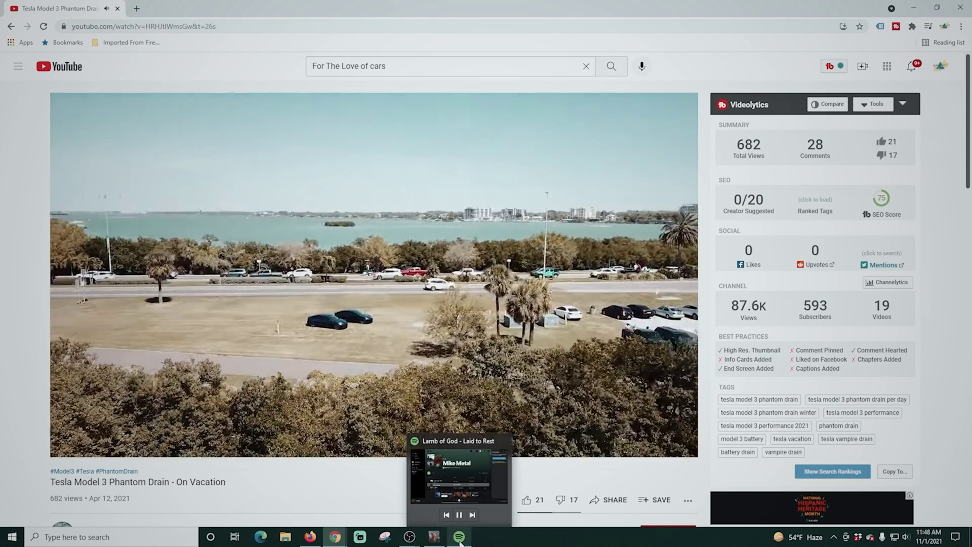
mouse_move(410, 537)
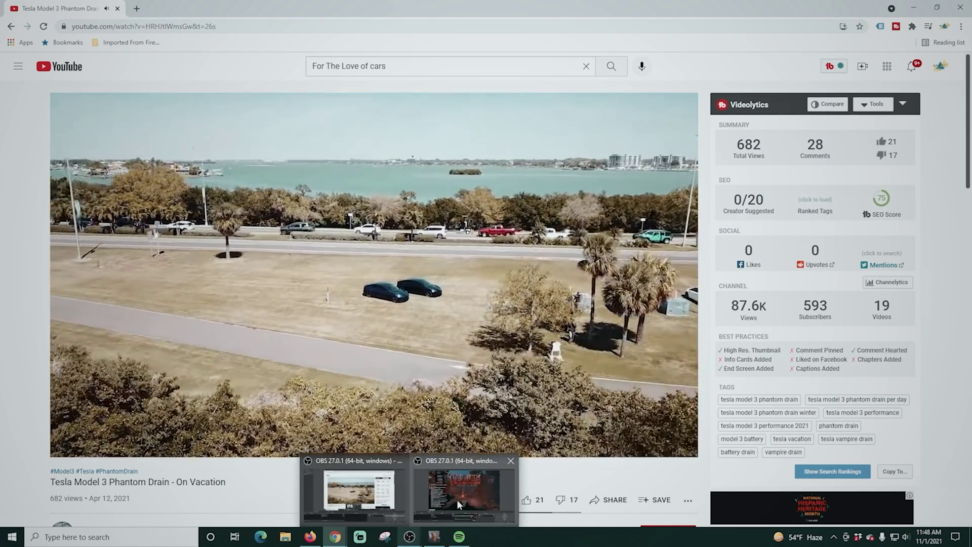
left_click(456, 499)
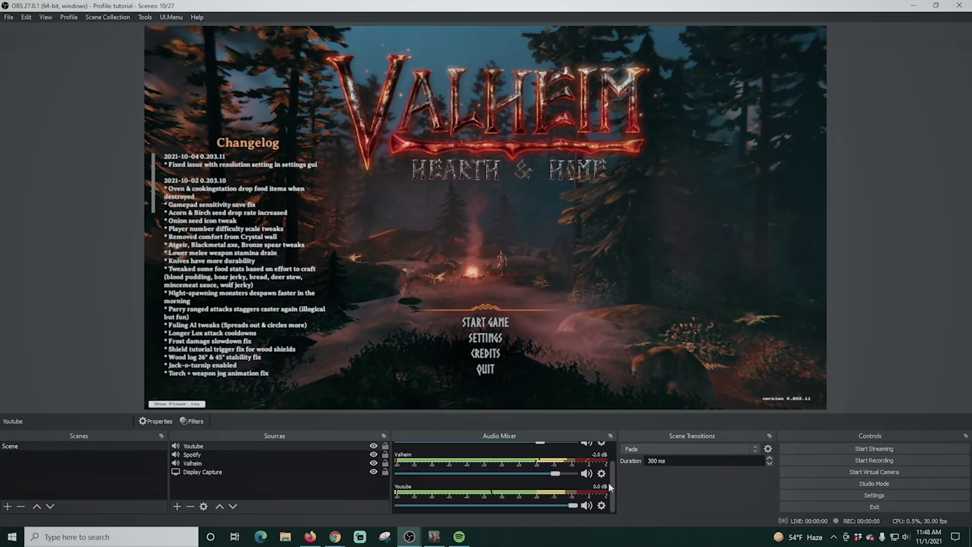